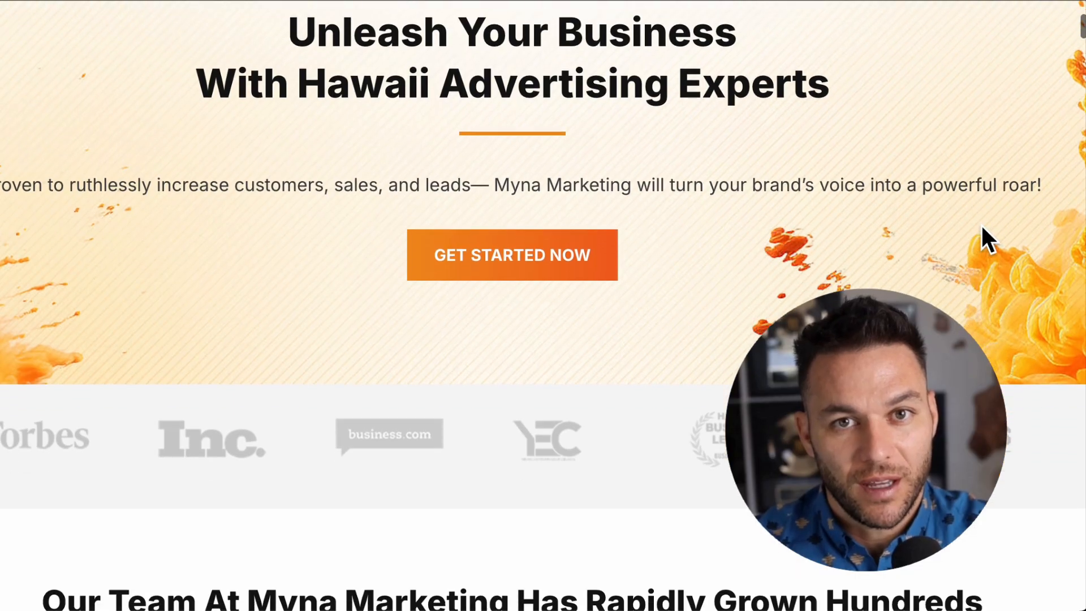
{"action": "scroll", "coordinate": [982, 223], "scroll_direction": "down", "scroll_amount": 4}
{"action": "scroll", "coordinate": [981, 224], "scroll_direction": "down", "scroll_amount": 3}
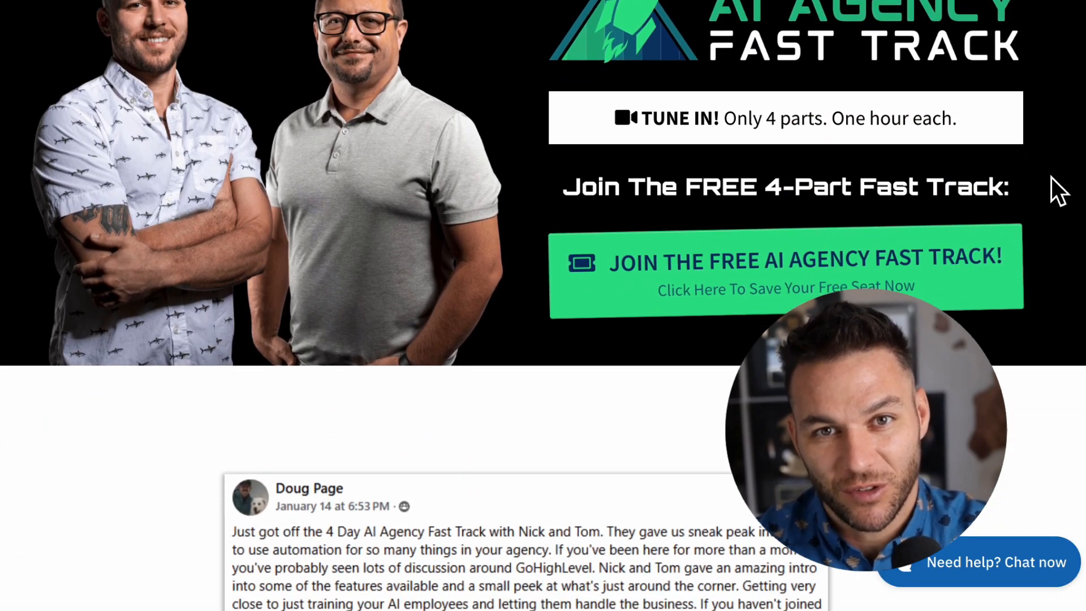
{"action": "scroll", "coordinate": [1051, 176], "scroll_direction": "down", "scroll_amount": 2}
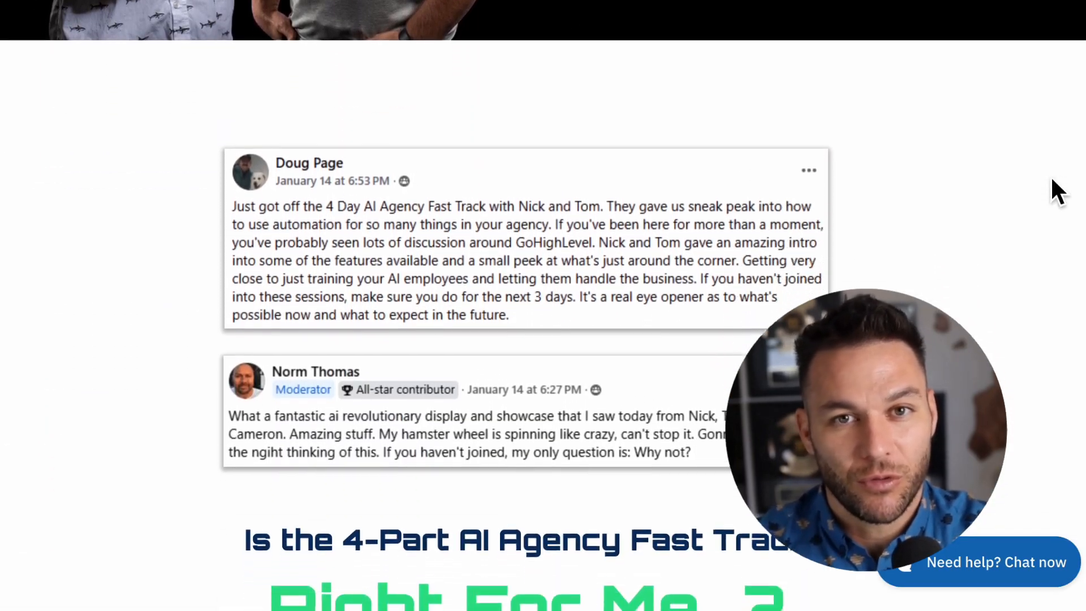
{"action": "scroll", "coordinate": [1051, 176], "scroll_direction": "down", "scroll_amount": 2}
{"action": "scroll", "coordinate": [1051, 176], "scroll_direction": "down", "scroll_amount": 2}
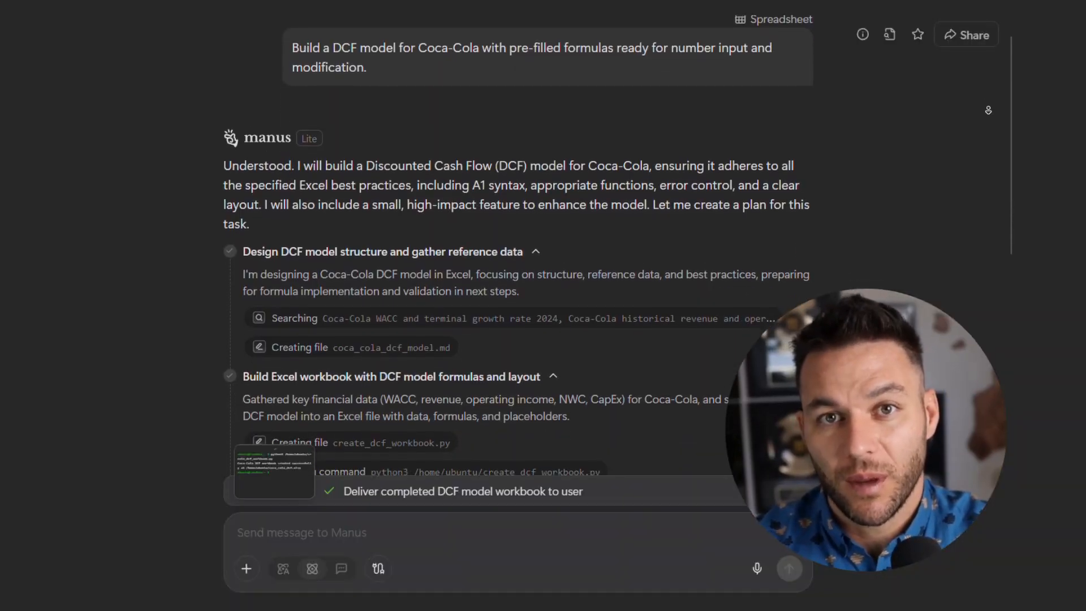
- Preview the attached coca_cola_dcf.xlsx workbook from the DCF task
{"action": "left_click", "coordinate": [355, 214]}
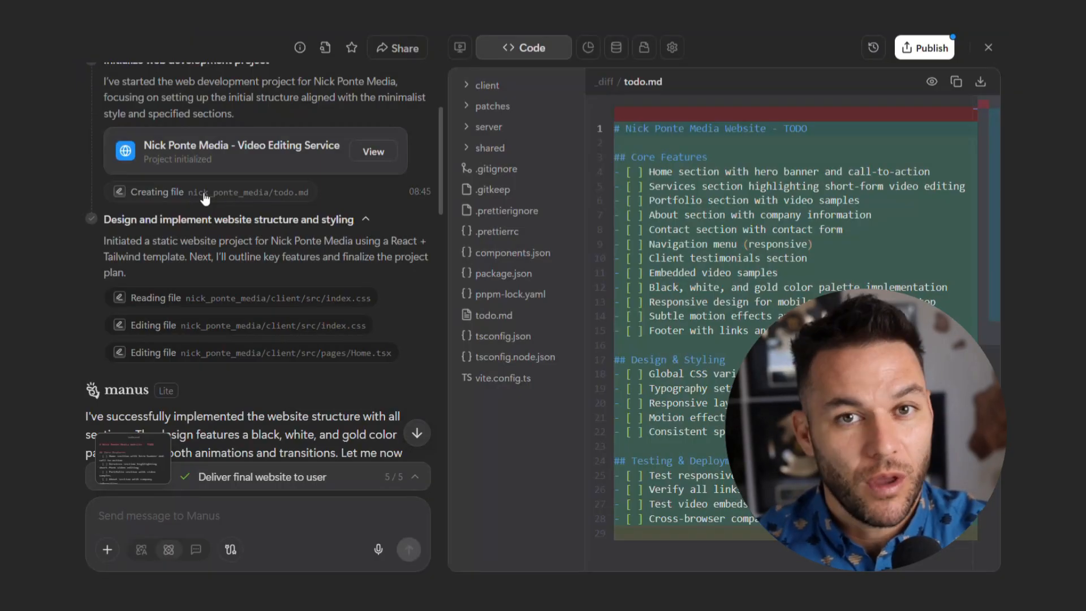
- View the edited index.css file in the Nick Ponte Media website task
{"action": "left_click", "coordinate": [193, 298]}
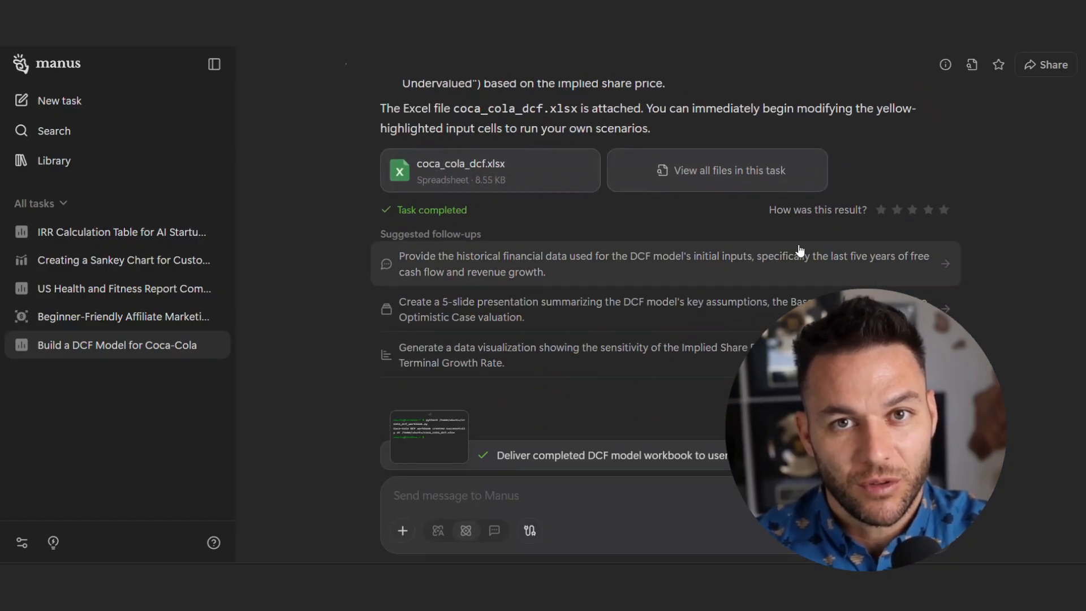
- Review the affiliate marketing task, then start a new Visualization task from the home screen
{"action": "left_click", "coordinate": [132, 318]}
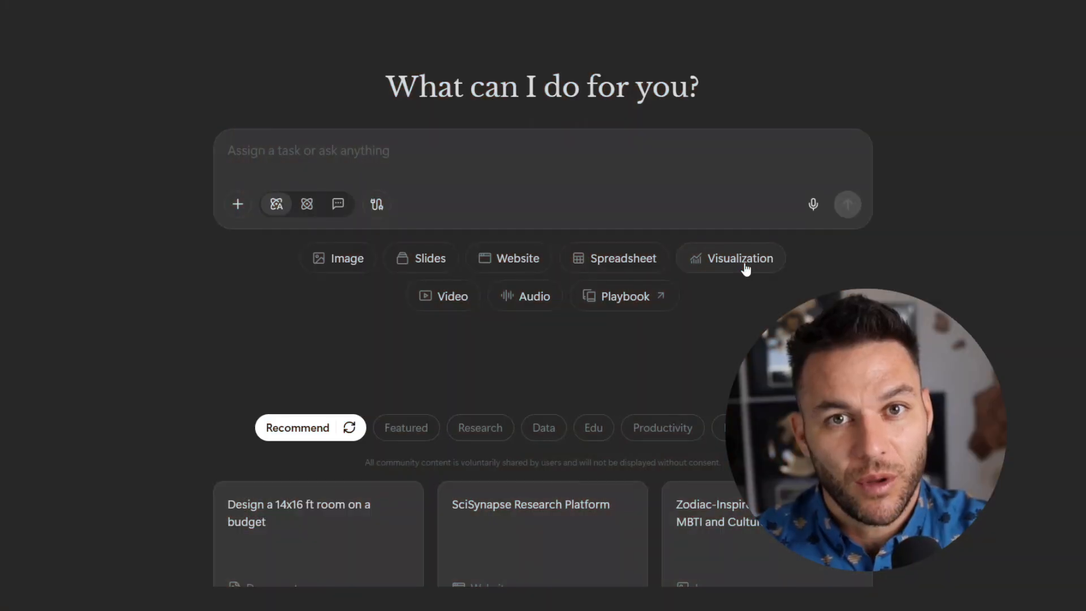
{"action": "left_click", "coordinate": [745, 269]}
{"action": "scroll", "coordinate": [744, 262], "scroll_direction": "down", "scroll_amount": 2}
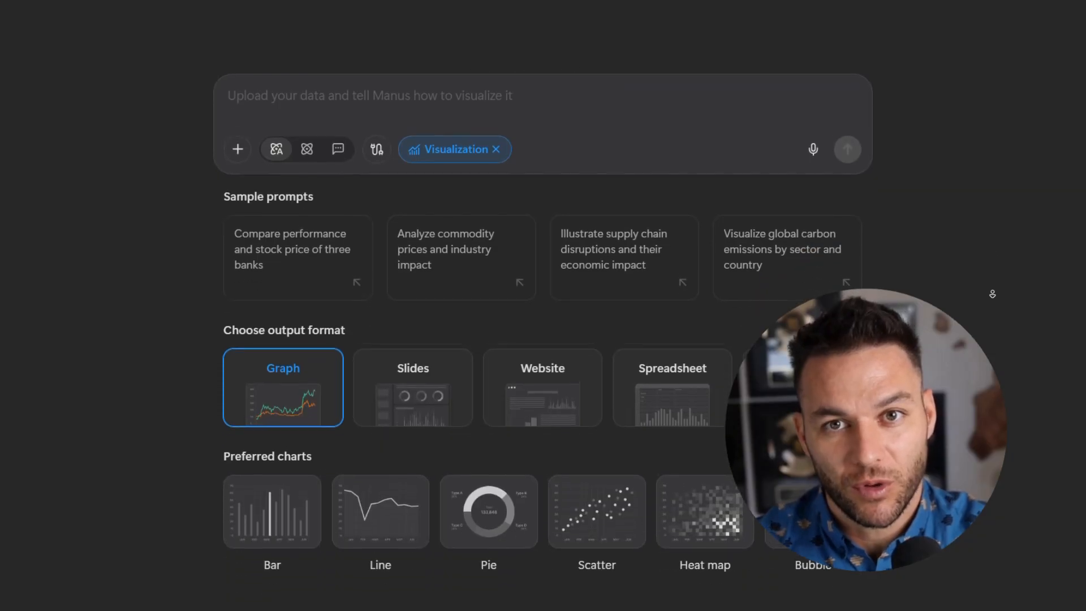
{"action": "scroll", "coordinate": [544, 340], "scroll_direction": "down", "scroll_amount": 3}
{"action": "scroll", "coordinate": [543, 339], "scroll_direction": "down", "scroll_amount": 3}
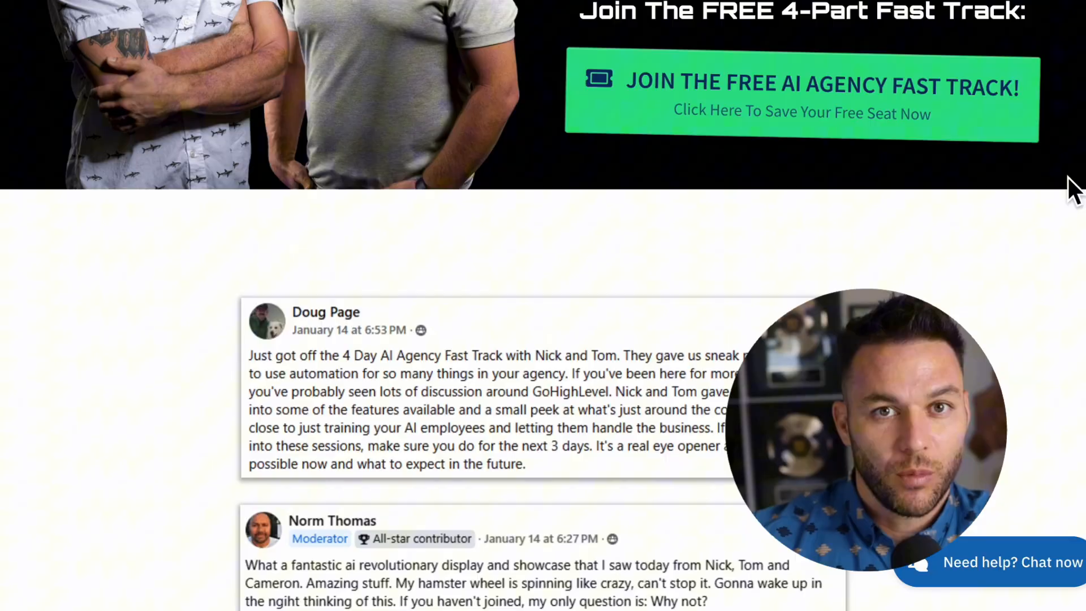
{"action": "scroll", "coordinate": [1074, 189], "scroll_direction": "down", "scroll_amount": 4}
{"action": "scroll", "coordinate": [1073, 189], "scroll_direction": "down", "scroll_amount": 3}
{"action": "scroll", "coordinate": [1074, 188], "scroll_direction": "down", "scroll_amount": 2}
{"action": "scroll", "coordinate": [1073, 189], "scroll_direction": "down", "scroll_amount": 1}
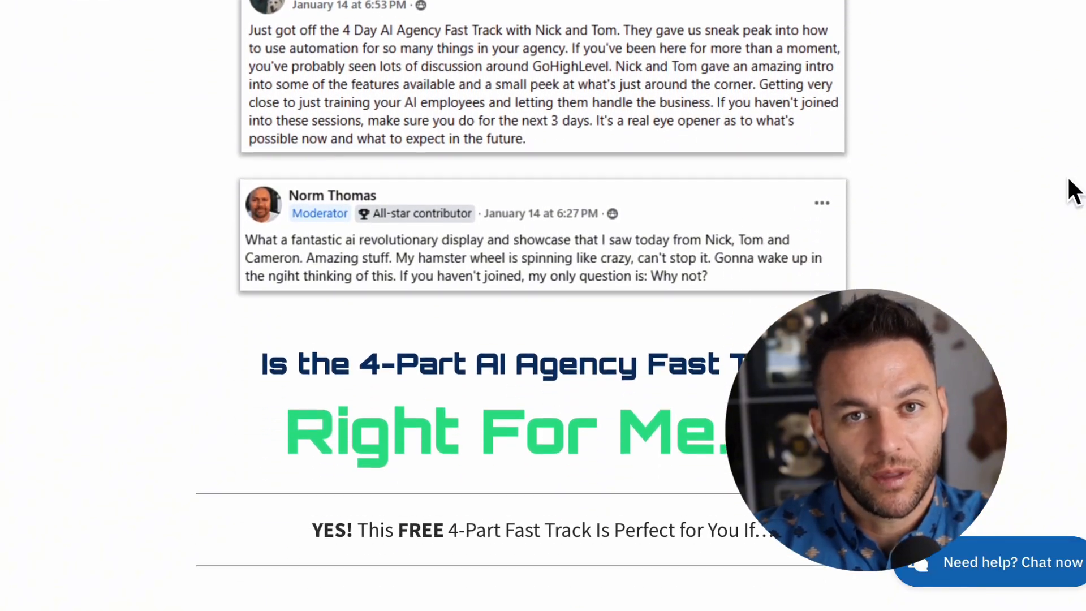
{"action": "scroll", "coordinate": [1073, 190], "scroll_direction": "down", "scroll_amount": 2}
{"action": "scroll", "coordinate": [1074, 191], "scroll_direction": "down", "scroll_amount": 1}
{"action": "scroll", "coordinate": [1074, 190], "scroll_direction": "down", "scroll_amount": 1}
{"action": "scroll", "coordinate": [1074, 190], "scroll_direction": "down", "scroll_amount": 1}
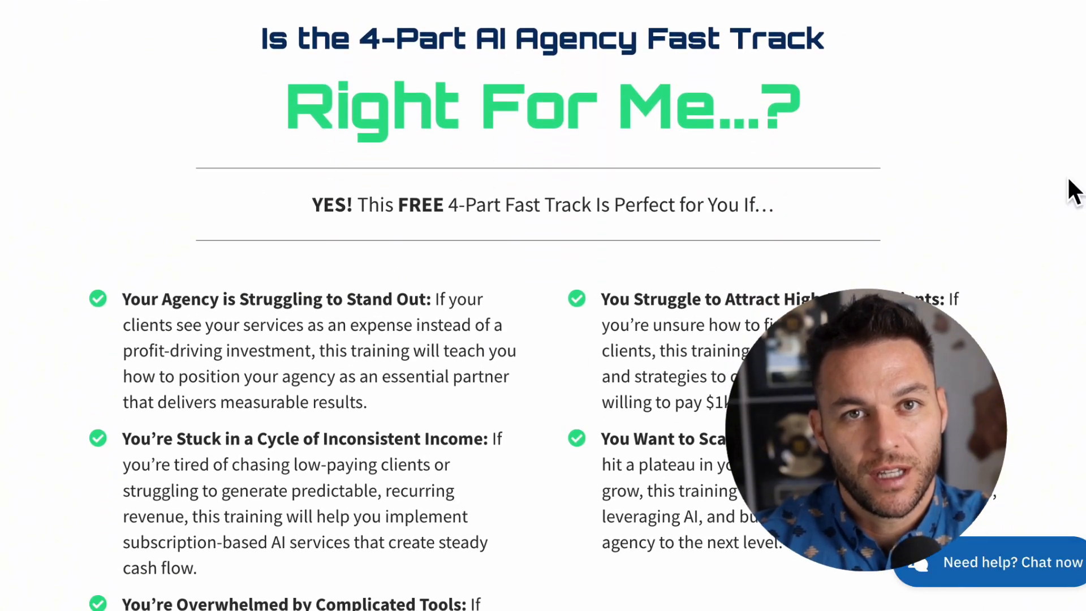
{"action": "scroll", "coordinate": [1074, 190], "scroll_direction": "down", "scroll_amount": 2}
{"action": "scroll", "coordinate": [1074, 190], "scroll_direction": "down", "scroll_amount": 1}
{"action": "scroll", "coordinate": [1074, 190], "scroll_direction": "down", "scroll_amount": 1}
{"action": "scroll", "coordinate": [1074, 190], "scroll_direction": "down", "scroll_amount": 2}
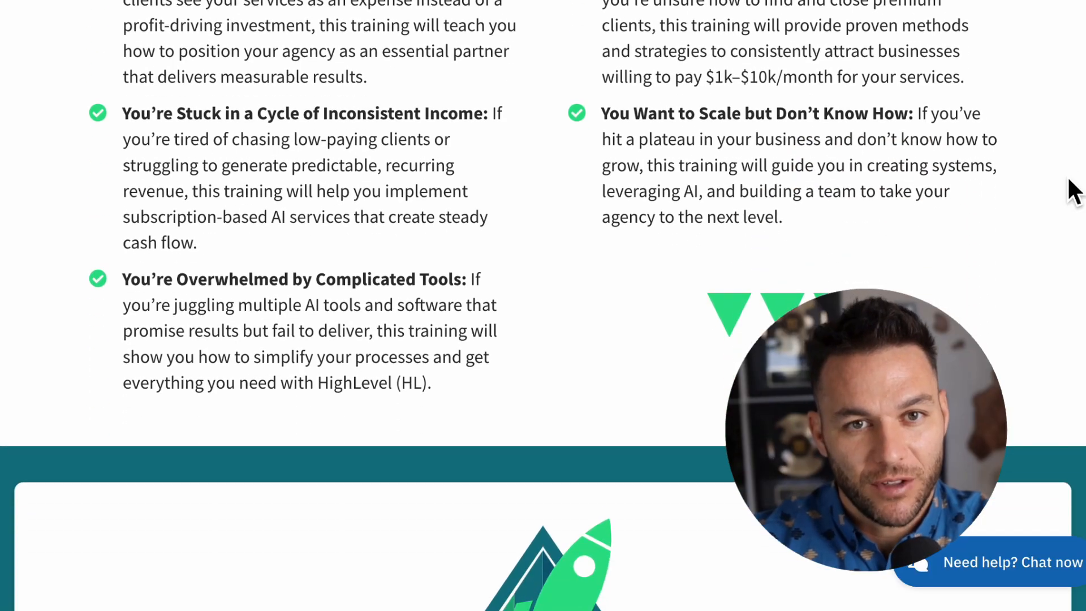
{"action": "scroll", "coordinate": [1073, 190], "scroll_direction": "down", "scroll_amount": 1}
{"action": "scroll", "coordinate": [1073, 191], "scroll_direction": "down", "scroll_amount": 1}
{"action": "scroll", "coordinate": [1073, 190], "scroll_direction": "down", "scroll_amount": 1}
{"action": "scroll", "coordinate": [1073, 190], "scroll_direction": "down", "scroll_amount": 1}
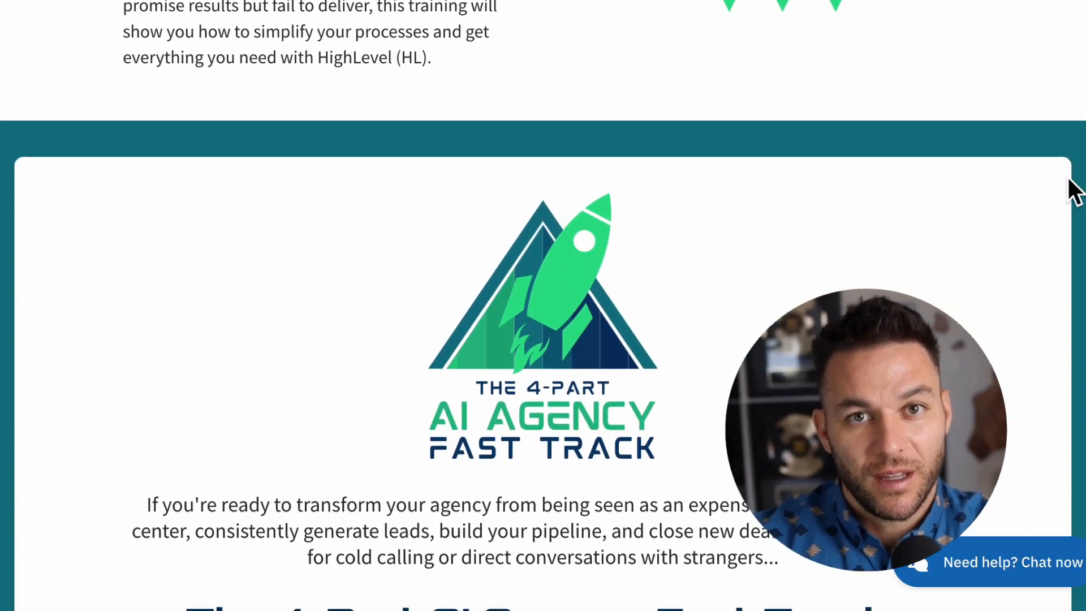
{"action": "scroll", "coordinate": [1073, 190], "scroll_direction": "down", "scroll_amount": 1}
{"action": "scroll", "coordinate": [1074, 190], "scroll_direction": "down", "scroll_amount": 1}
{"action": "scroll", "coordinate": [1074, 190], "scroll_direction": "down", "scroll_amount": 1}
{"action": "scroll", "coordinate": [1074, 190], "scroll_direction": "down", "scroll_amount": 1}
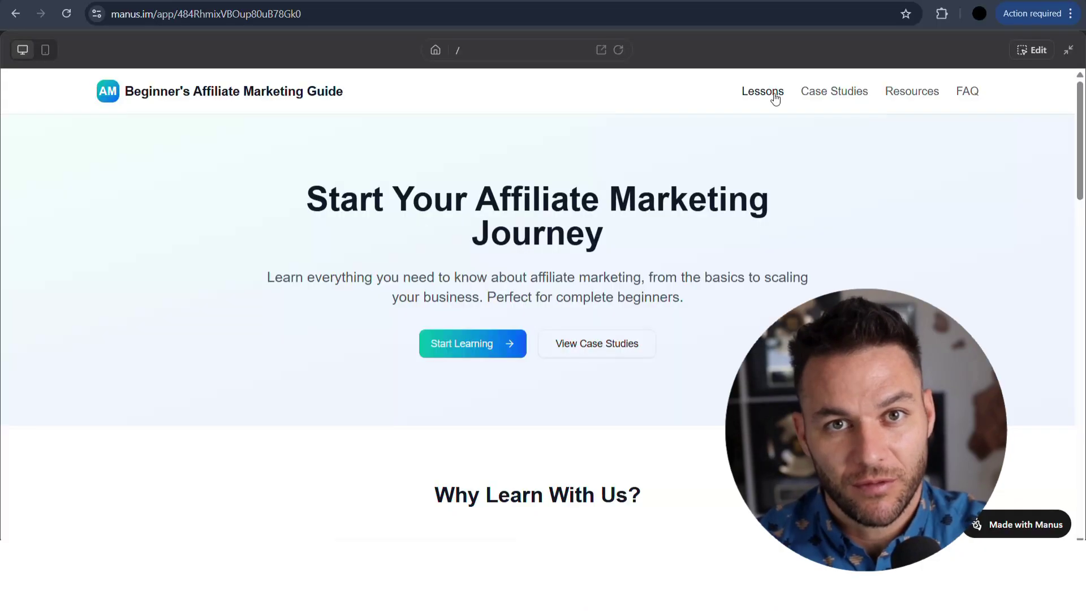
{"action": "scroll", "coordinate": [998, 192], "scroll_direction": "down", "scroll_amount": 5}
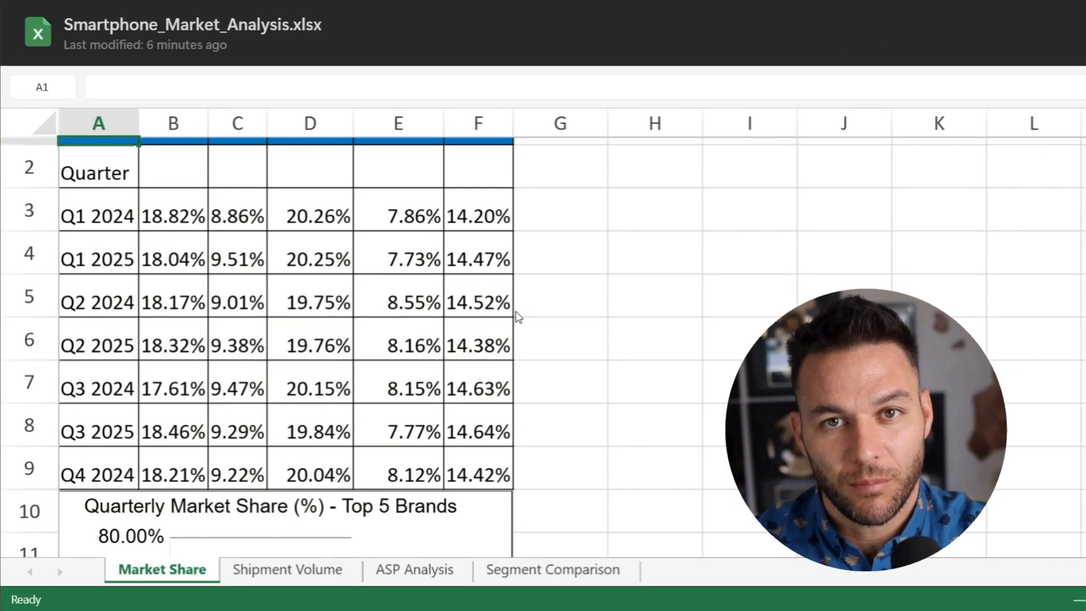
{"action": "scroll", "coordinate": [518, 317], "scroll_direction": "down", "scroll_amount": 3}
{"action": "scroll", "coordinate": [518, 317], "scroll_direction": "down", "scroll_amount": 2}
{"action": "scroll", "coordinate": [517, 316], "scroll_direction": "down", "scroll_amount": 2}
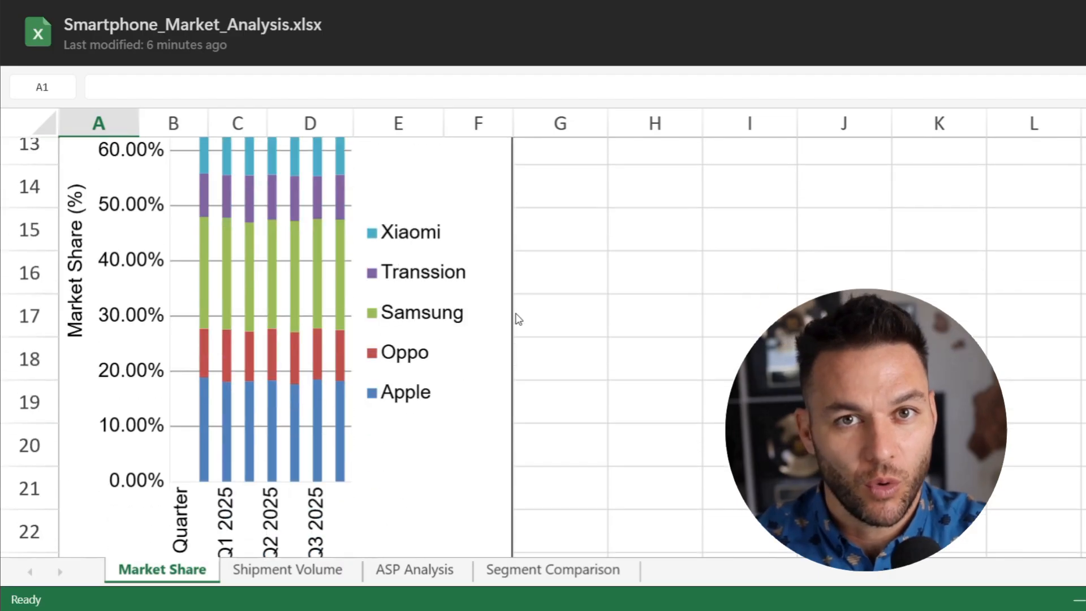
{"action": "scroll", "coordinate": [424, 424], "scroll_direction": "down", "scroll_amount": 2}
- Review the Shipment Volume and ASP Analysis sheets of Smartphone_Market_Analysis.xlsx
{"action": "left_click", "coordinate": [291, 569]}
{"action": "scroll", "coordinate": [618, 363], "scroll_direction": "up", "scroll_amount": 2}
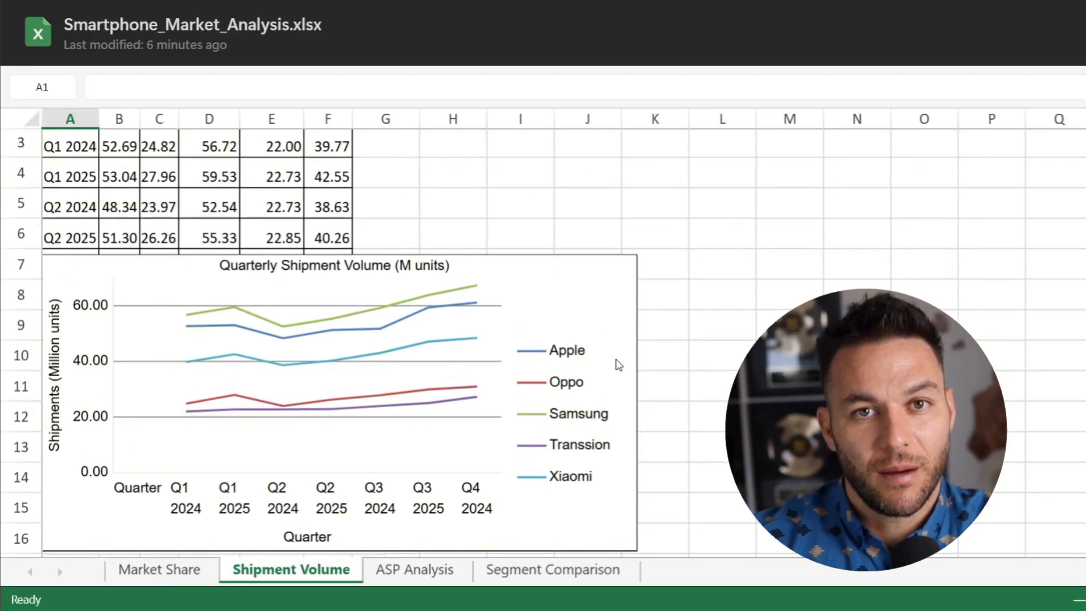
{"action": "left_click", "coordinate": [418, 570]}
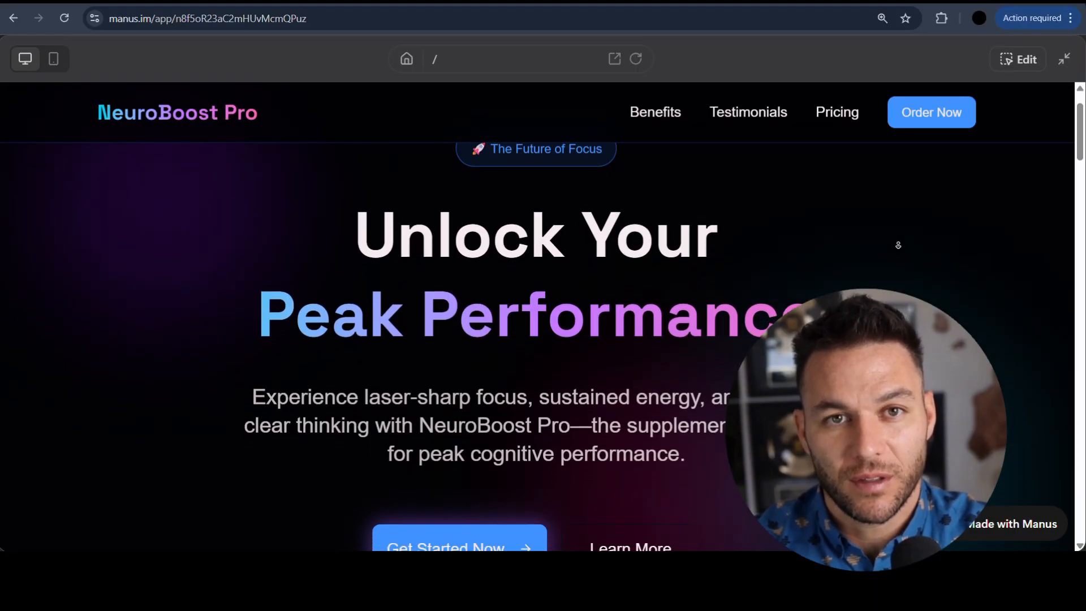
{"action": "scroll", "coordinate": [898, 249], "scroll_direction": "down", "scroll_amount": 2}
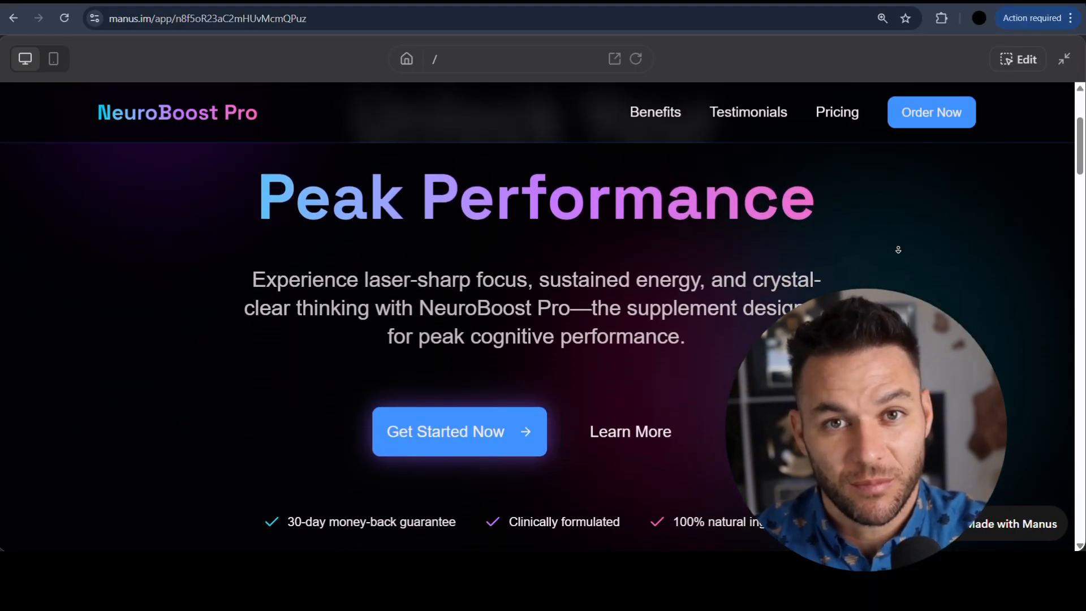
{"action": "scroll", "coordinate": [897, 249], "scroll_direction": "down", "scroll_amount": 2}
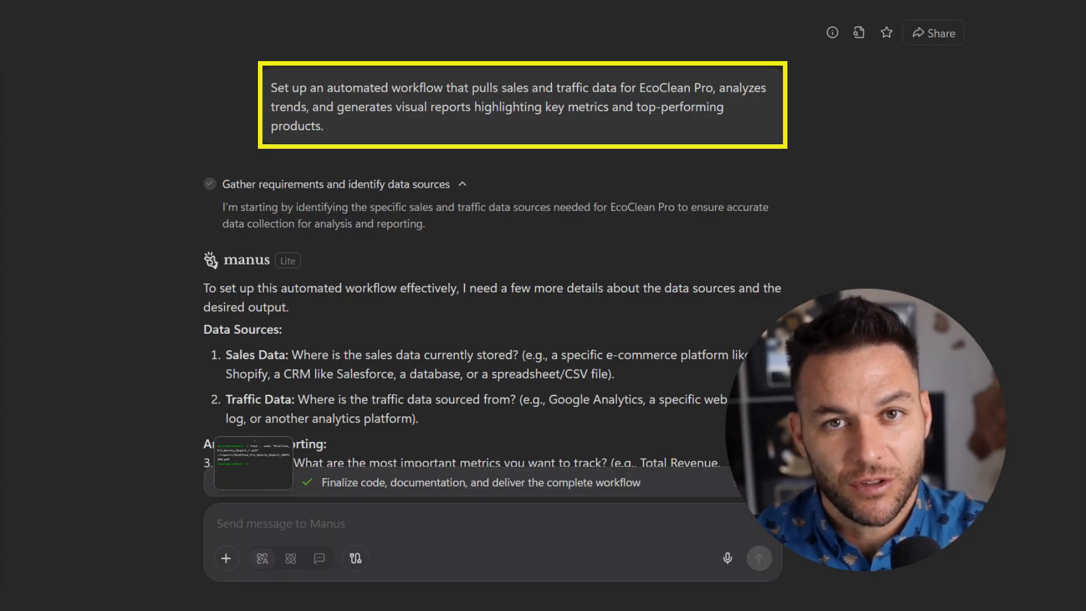
{"action": "scroll", "coordinate": [901, 142], "scroll_direction": "down", "scroll_amount": 5}
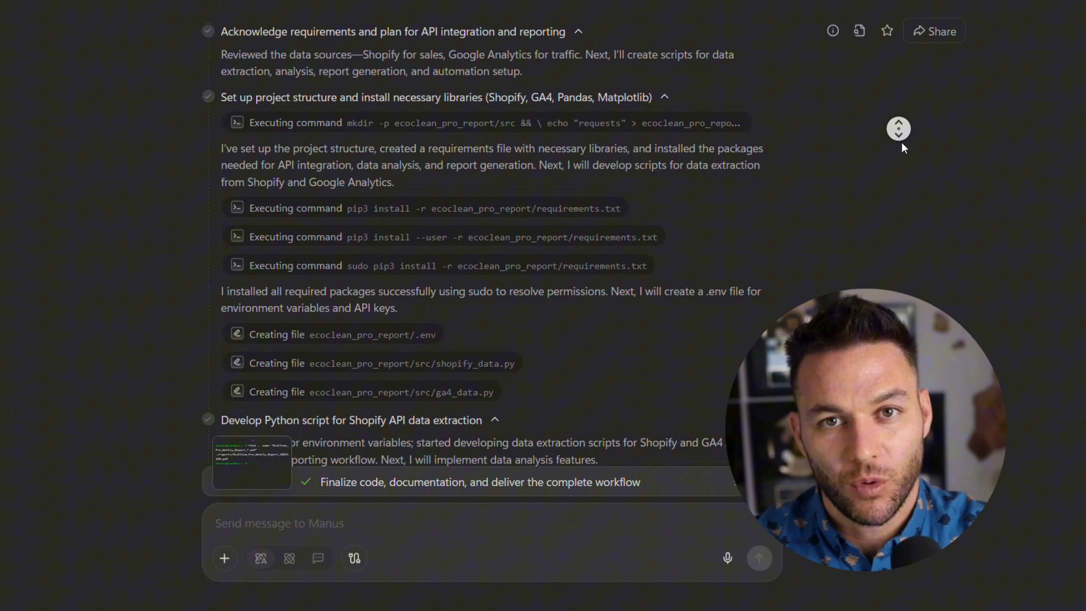
{"action": "scroll", "coordinate": [901, 142], "scroll_direction": "down", "scroll_amount": 2}
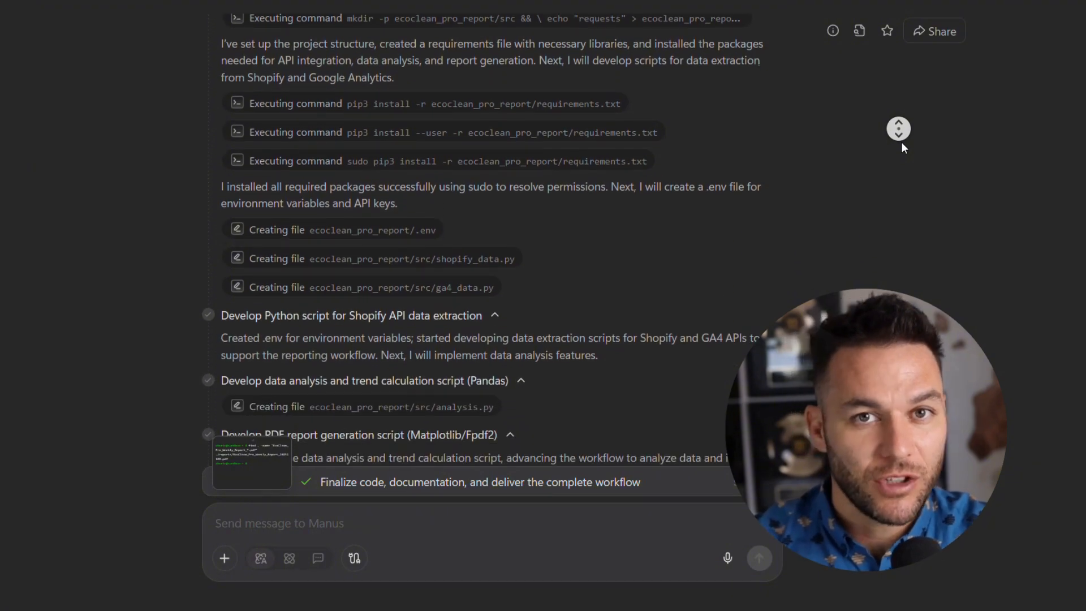
{"action": "scroll", "coordinate": [902, 142], "scroll_direction": "down", "scroll_amount": 2}
{"action": "scroll", "coordinate": [902, 142], "scroll_direction": "down", "scroll_amount": 2}
{"action": "scroll", "coordinate": [902, 142], "scroll_direction": "down", "scroll_amount": 2}
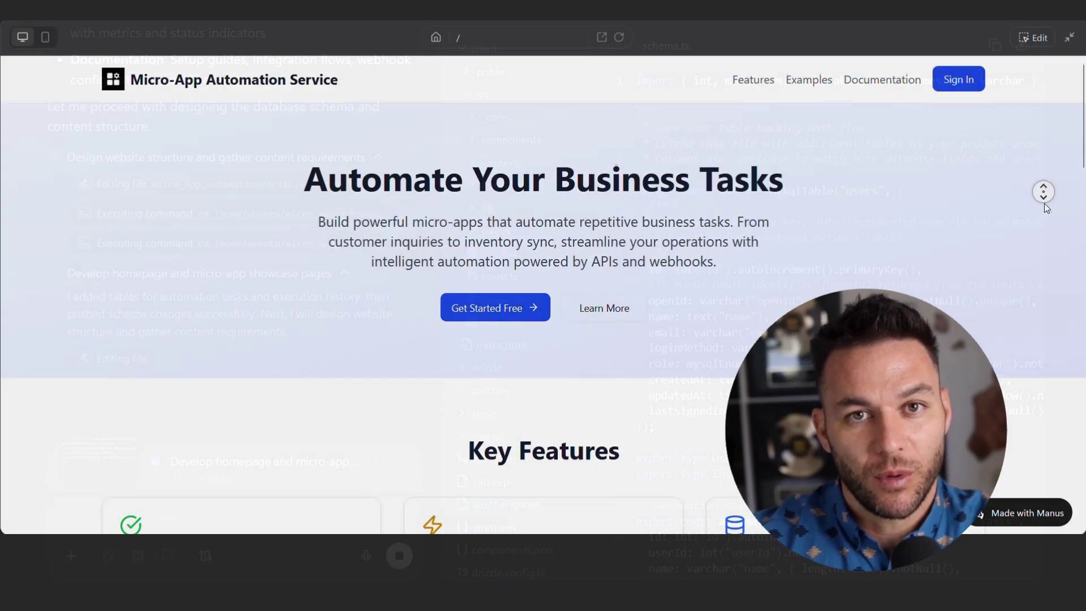
{"action": "scroll", "coordinate": [1044, 210], "scroll_direction": "down", "scroll_amount": 3}
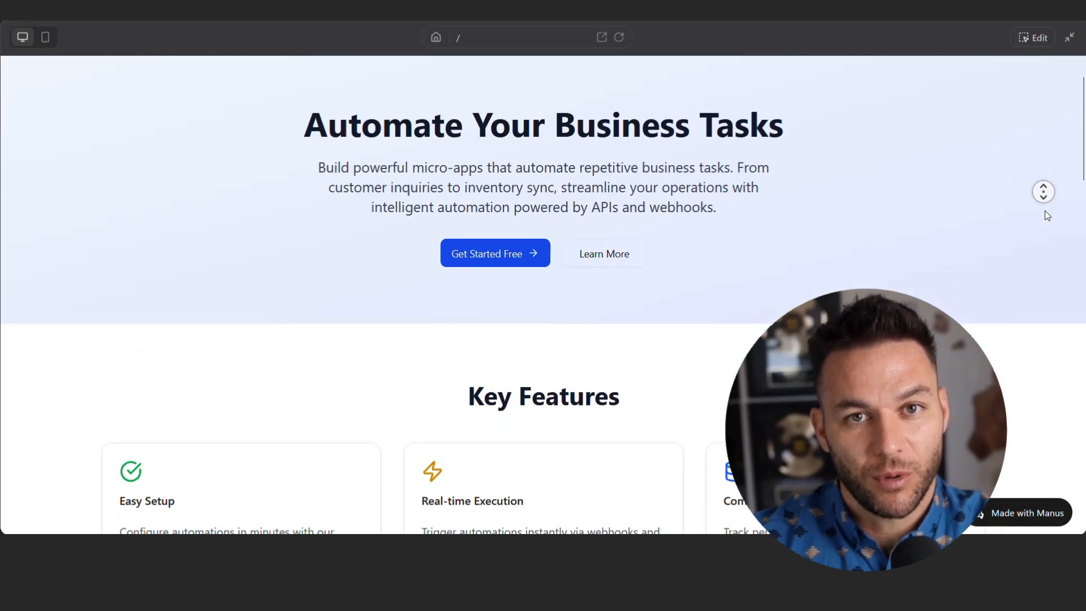
{"action": "scroll", "coordinate": [1046, 209], "scroll_direction": "down", "scroll_amount": 3}
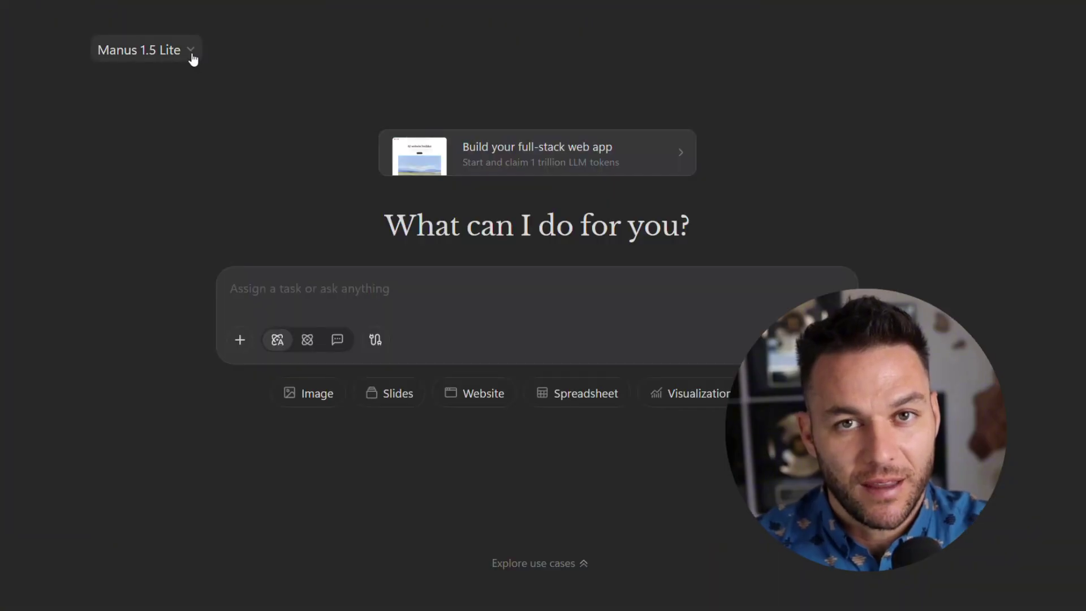
- Check the available agent model versions in the model dropdown
{"action": "left_click", "coordinate": [193, 56]}
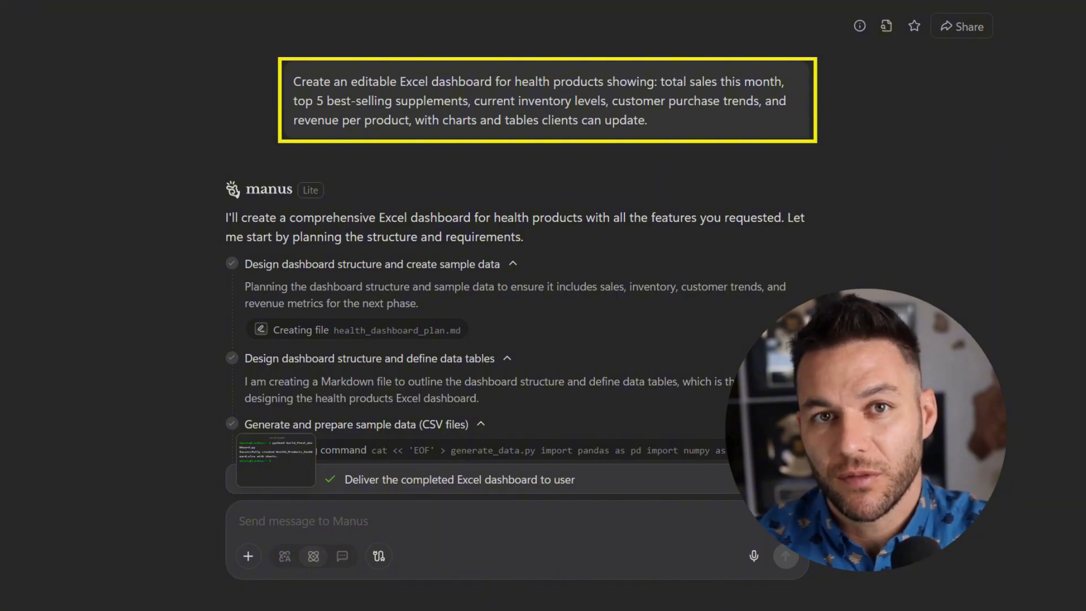
{"action": "scroll", "coordinate": [916, 115], "scroll_direction": "down", "scroll_amount": 5}
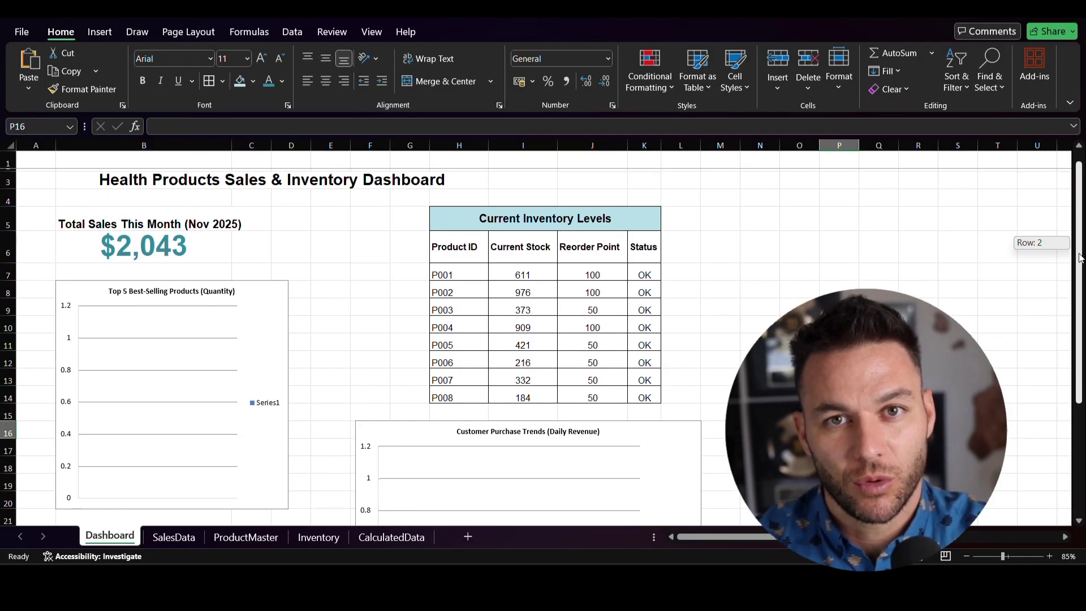
{"action": "left_click_drag", "start_coordinate": [1079, 255], "coordinate": [1076, 370]}
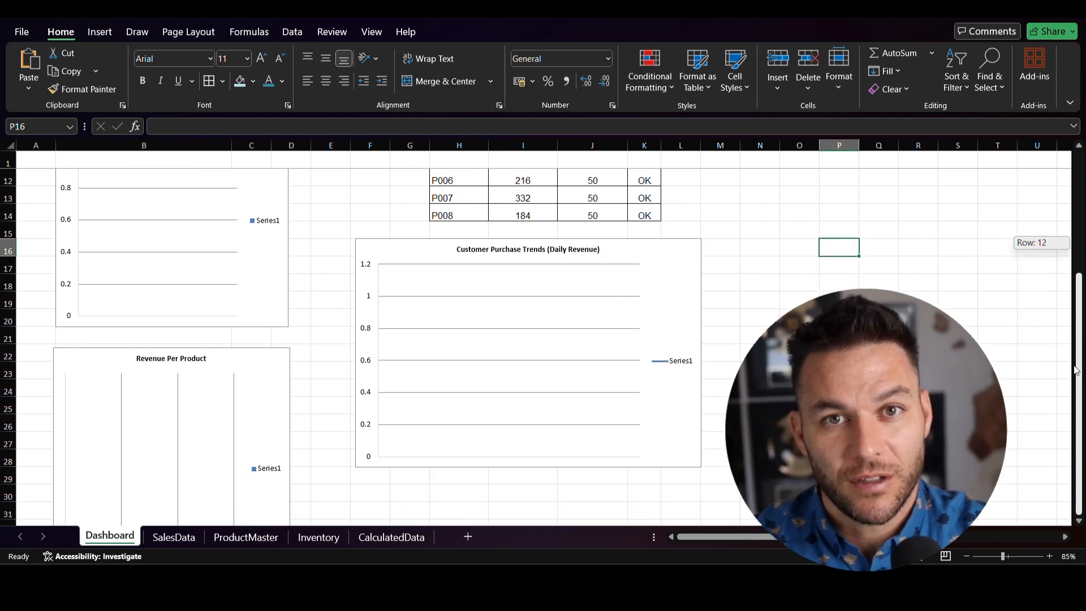
- Review the SalesData transaction rows, then start scheduling a new coaching session in the Coach Automation Hub
{"action": "left_click", "coordinate": [174, 537]}
{"action": "scroll", "coordinate": [631, 316], "scroll_direction": "down", "scroll_amount": 2}
{"action": "scroll", "coordinate": [630, 315], "scroll_direction": "down", "scroll_amount": 2}
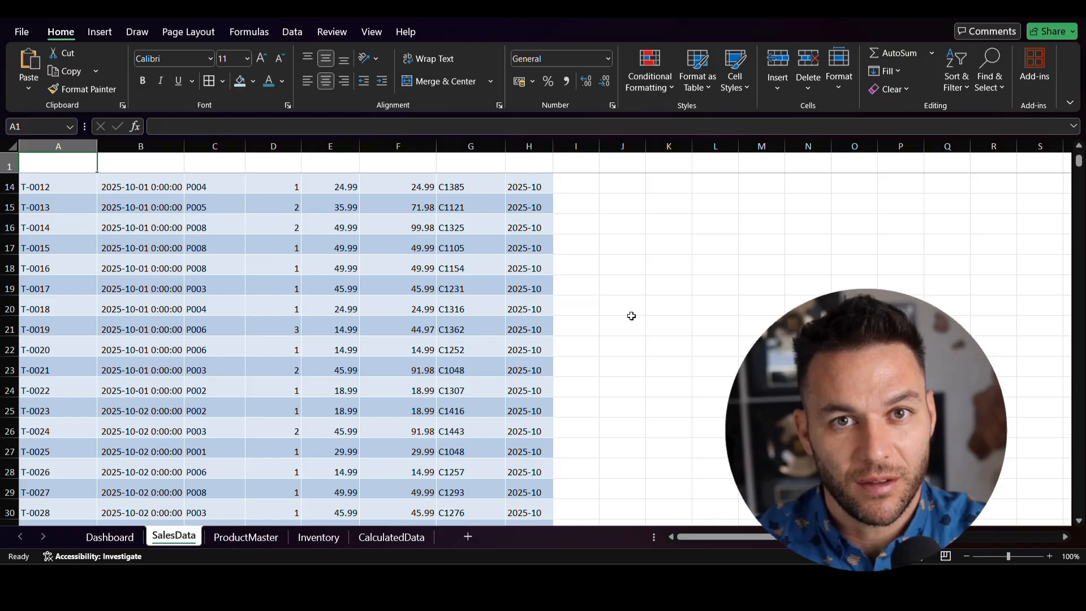
{"action": "scroll", "coordinate": [630, 316], "scroll_direction": "down", "scroll_amount": 2}
{"action": "scroll", "coordinate": [631, 317], "scroll_direction": "down", "scroll_amount": 2}
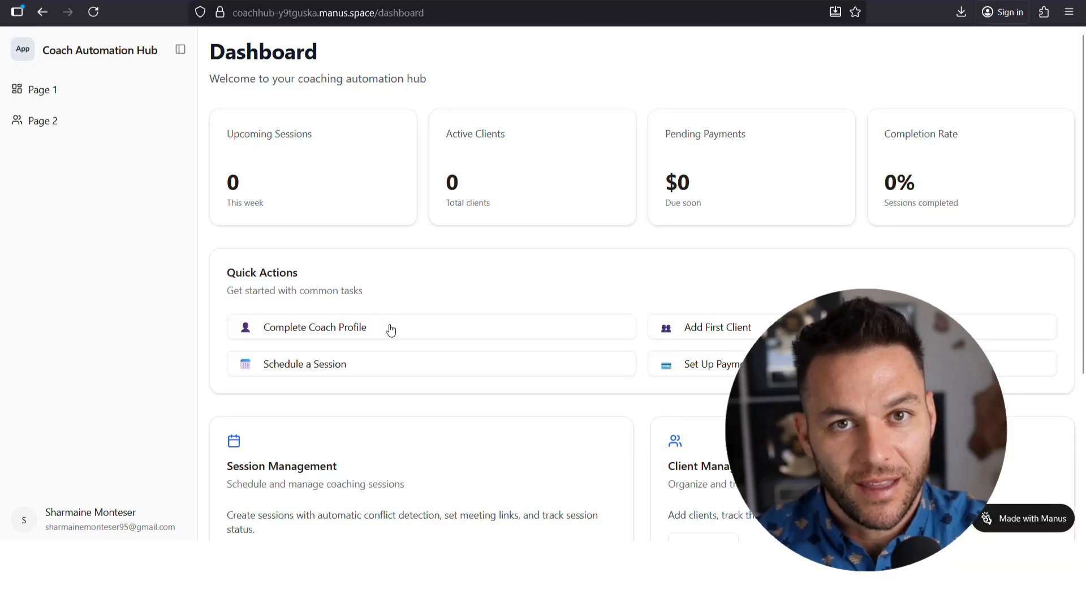
{"action": "left_click", "coordinate": [406, 367]}
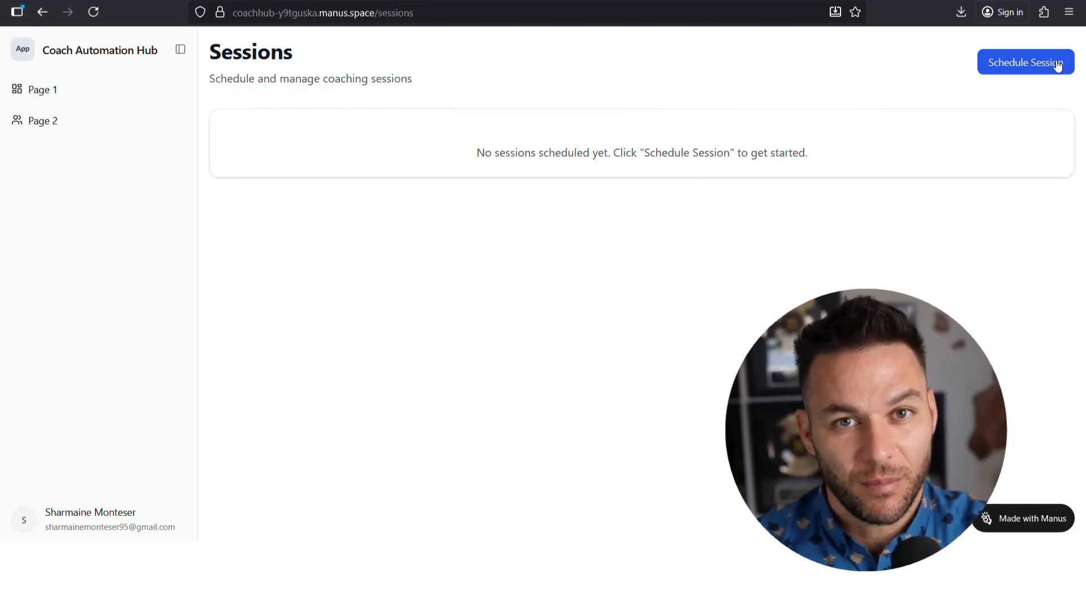
{"action": "left_click", "coordinate": [1026, 63]}
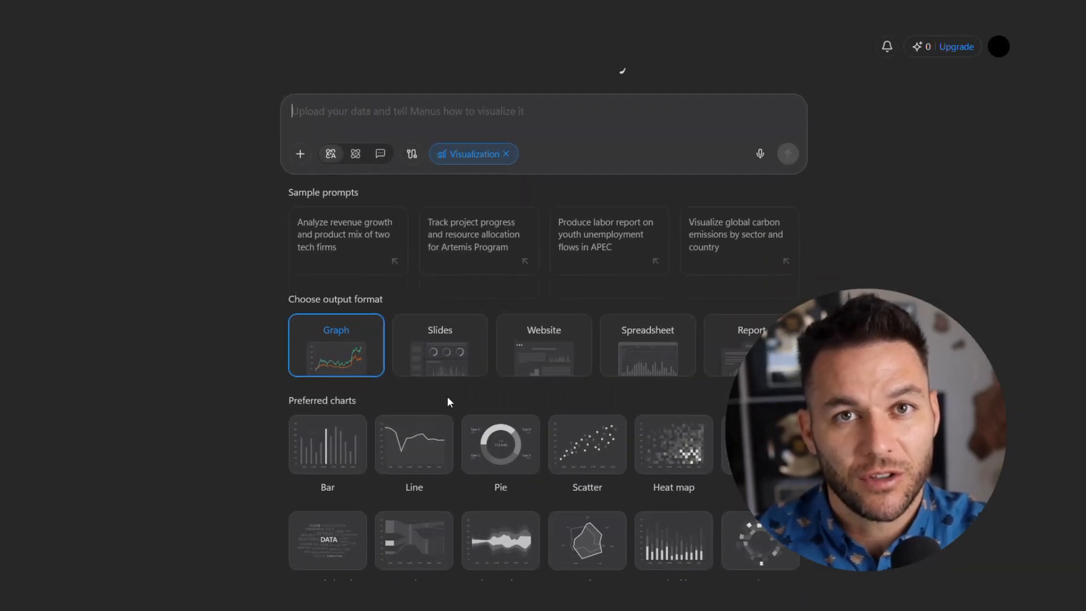
{"action": "scroll", "coordinate": [447, 396], "scroll_direction": "down", "scroll_amount": 3}
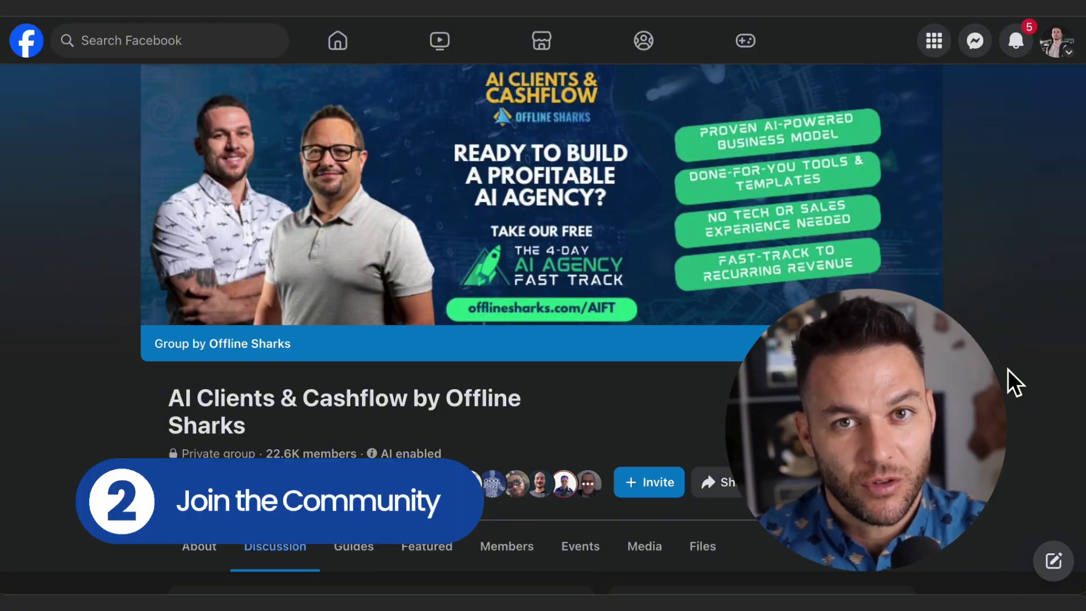
{"action": "scroll", "coordinate": [1008, 370], "scroll_direction": "down", "scroll_amount": 2}
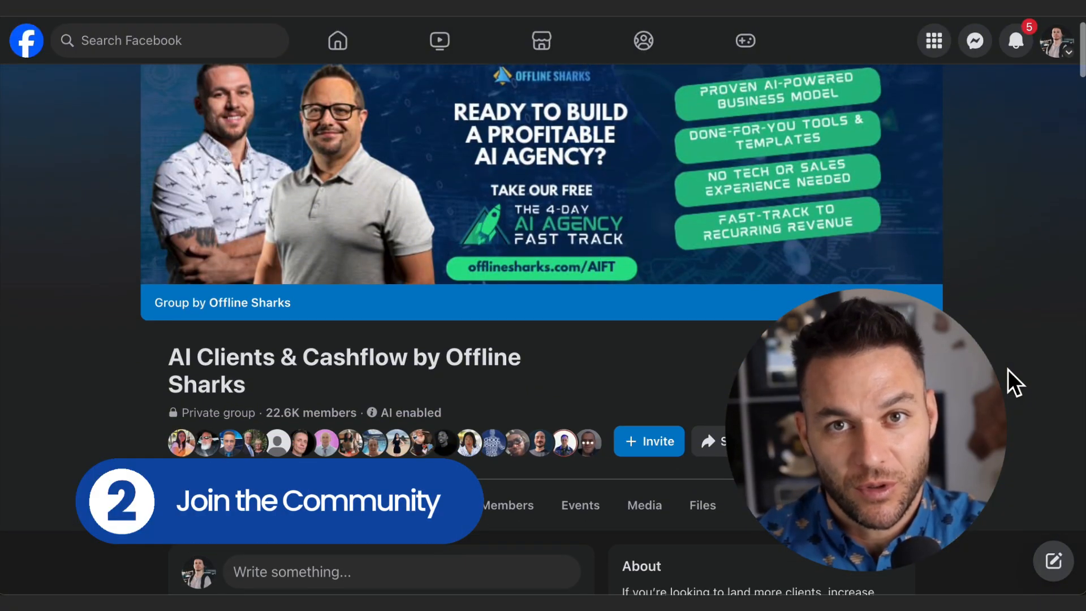
{"action": "scroll", "coordinate": [1009, 369], "scroll_direction": "down", "scroll_amount": 4}
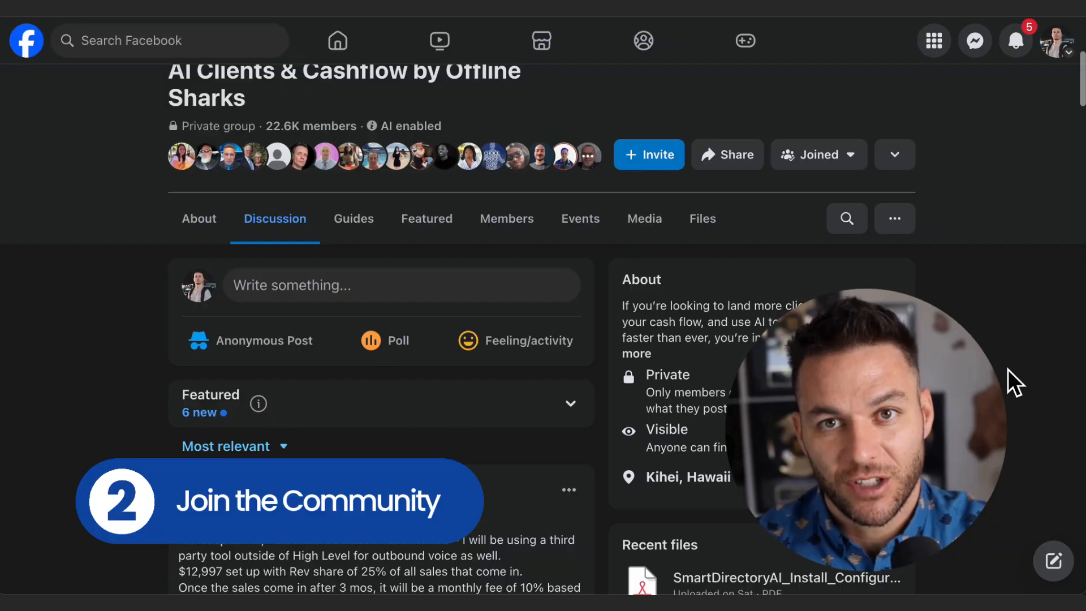
{"action": "scroll", "coordinate": [1008, 369], "scroll_direction": "down", "scroll_amount": 4}
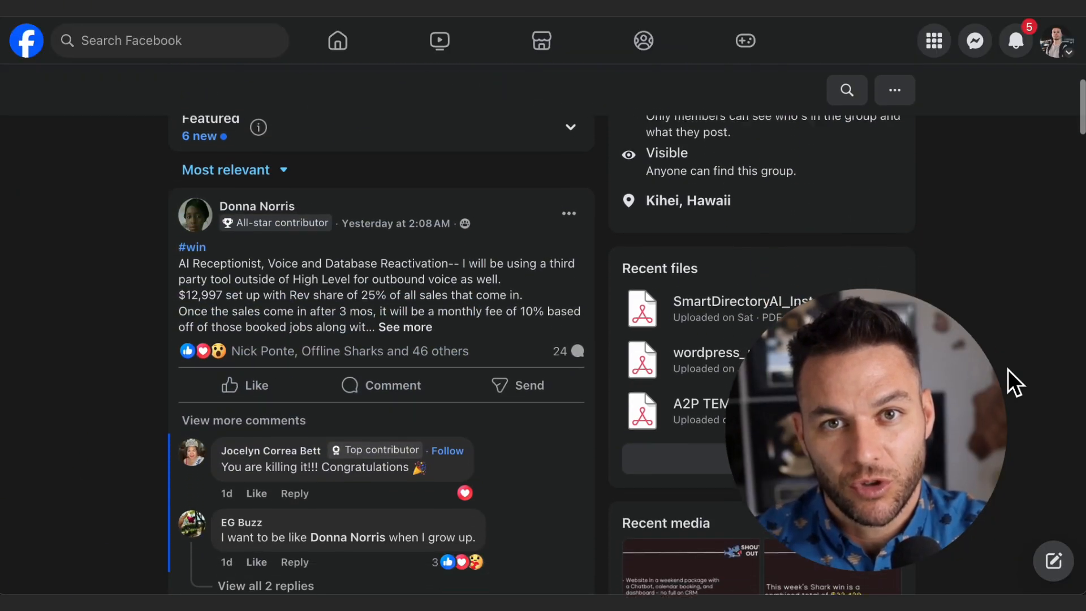
{"action": "scroll", "coordinate": [1008, 370], "scroll_direction": "down", "scroll_amount": 1}
{"action": "scroll", "coordinate": [1008, 370], "scroll_direction": "down", "scroll_amount": 1}
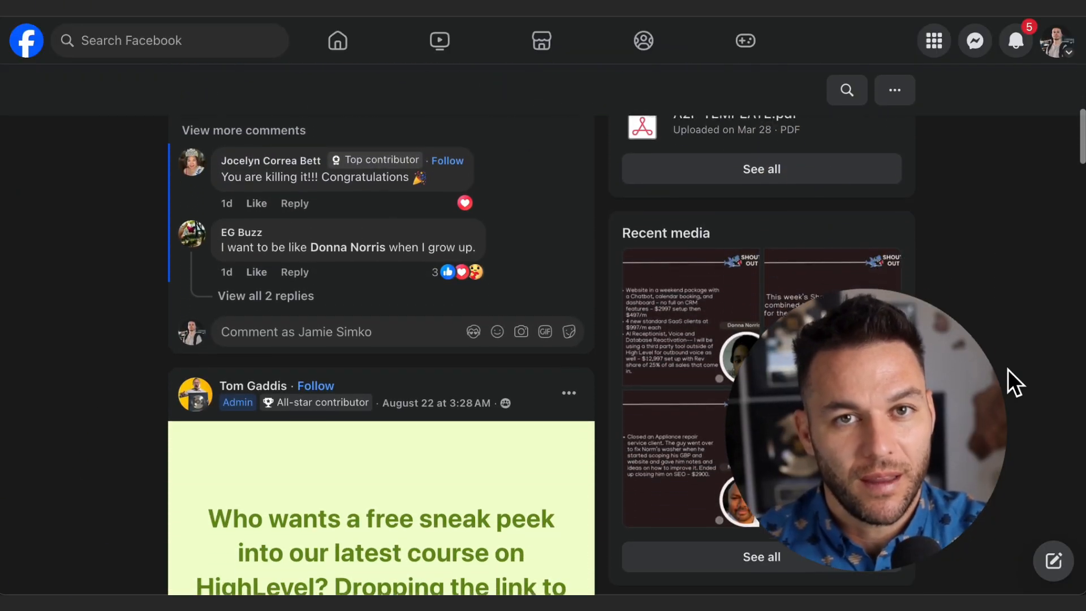
{"action": "scroll", "coordinate": [1009, 369], "scroll_direction": "down", "scroll_amount": 1}
{"action": "scroll", "coordinate": [1008, 369], "scroll_direction": "down", "scroll_amount": 1}
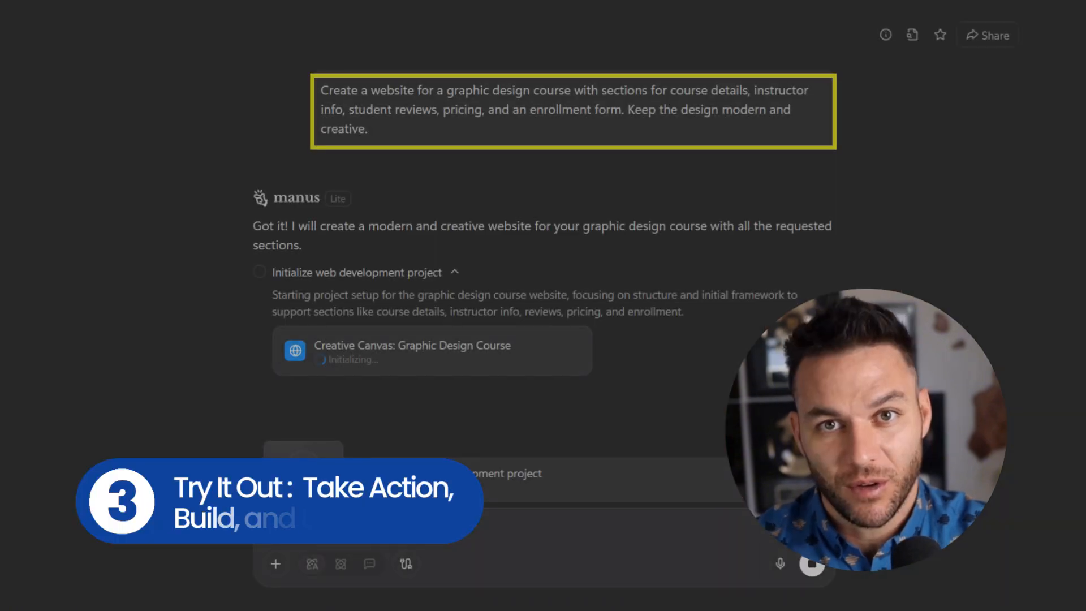